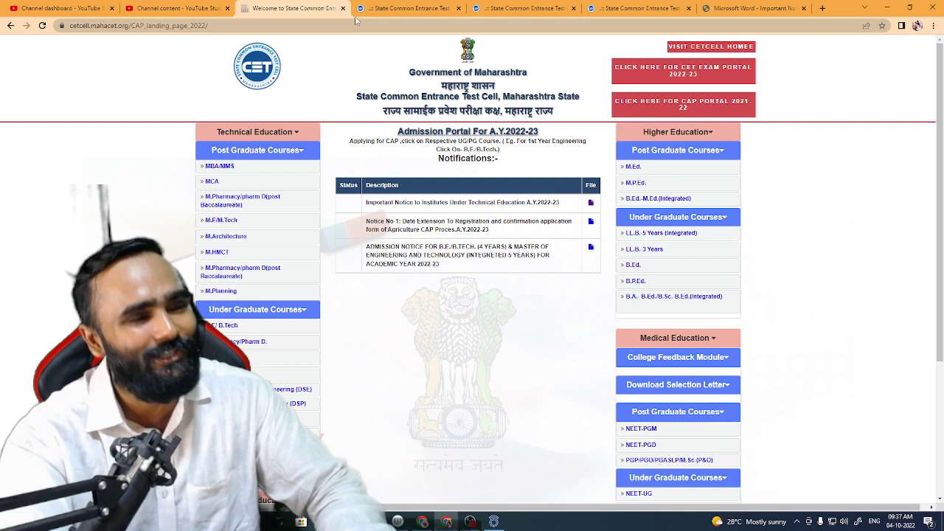
click(391, 8)
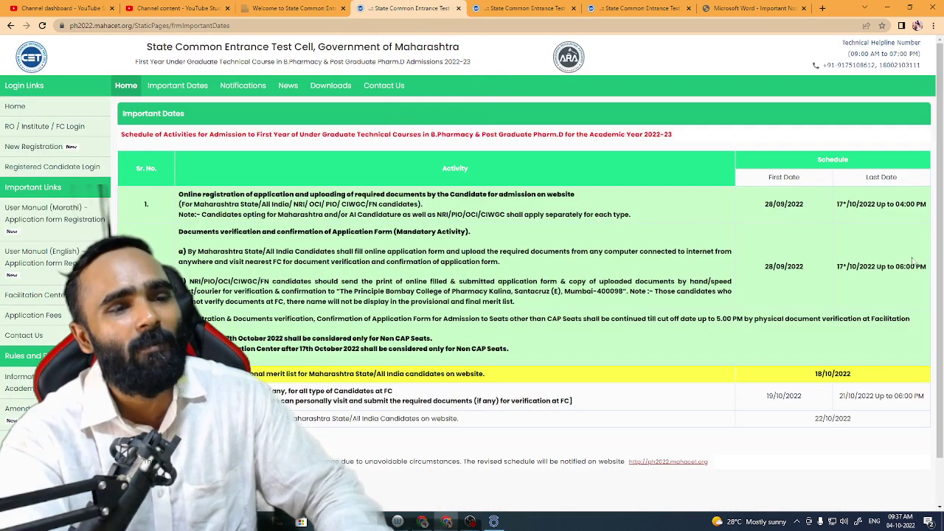